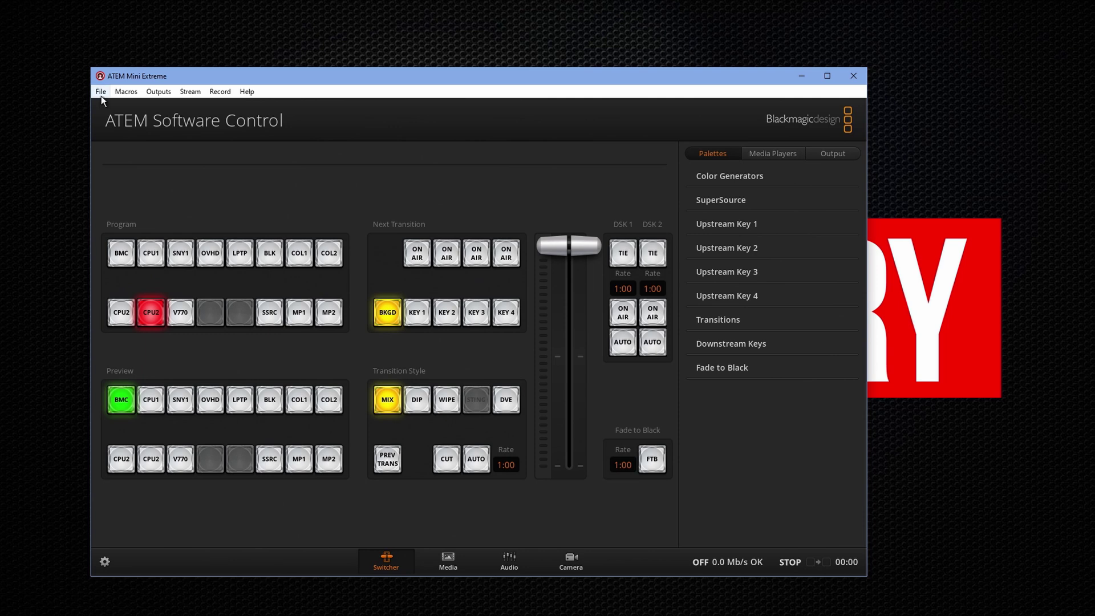
- Set the ATEM Mini Extreme's connection priority to Mobile in ATEM Setup, save the configuration and close the setup utility
click(102, 94)
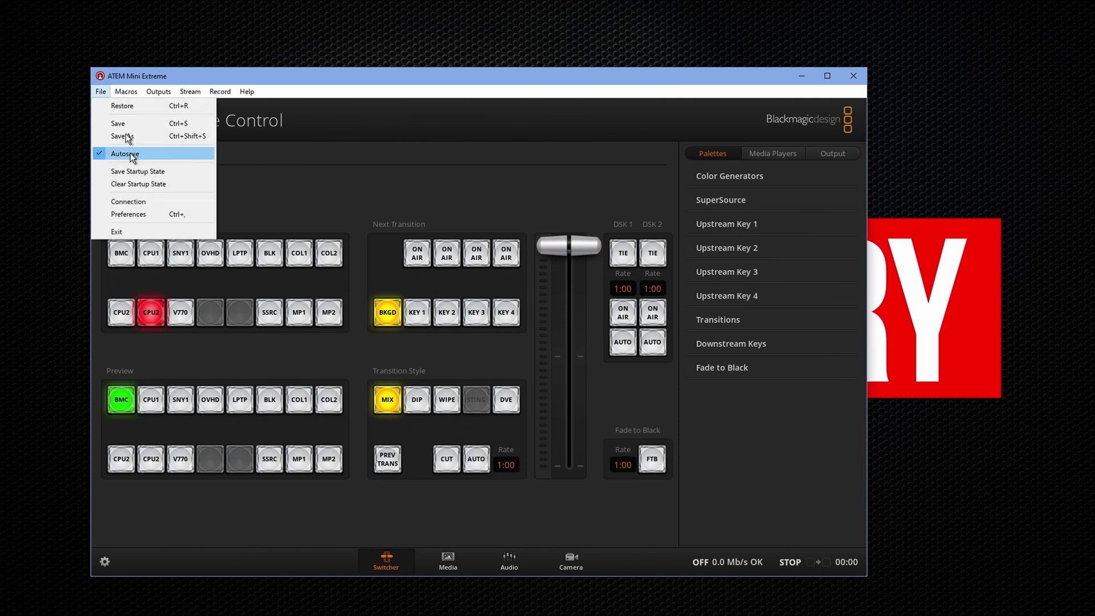
click(140, 202)
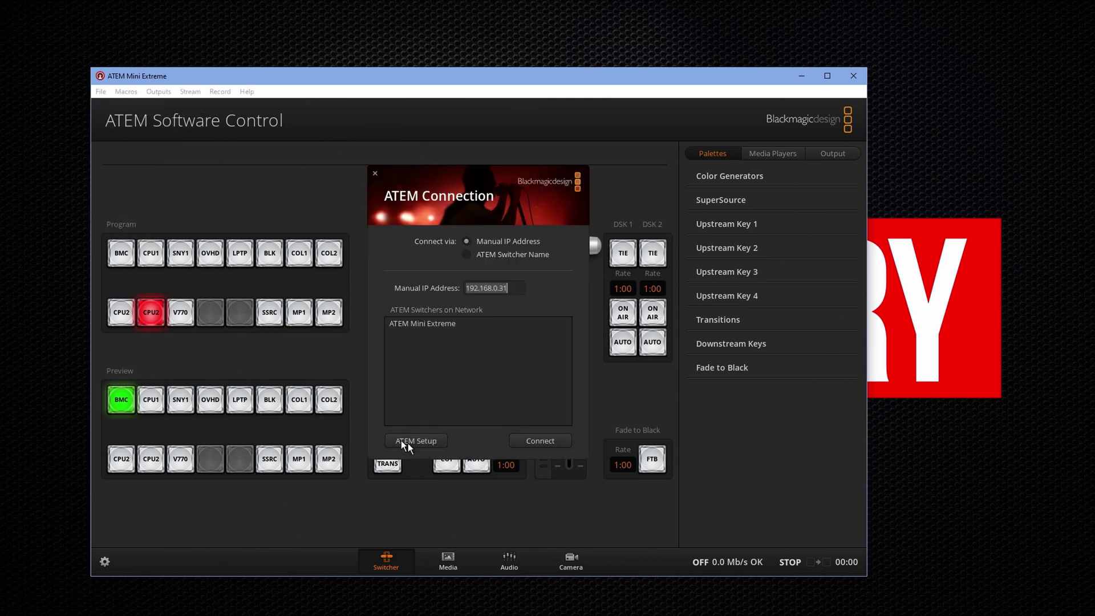
click(430, 441)
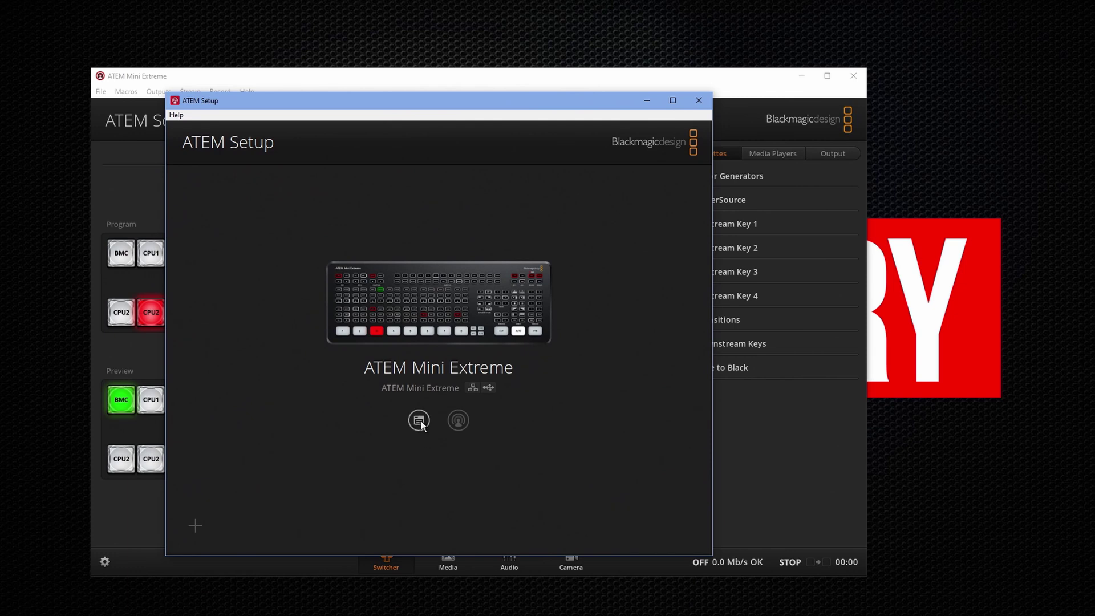
click(420, 420)
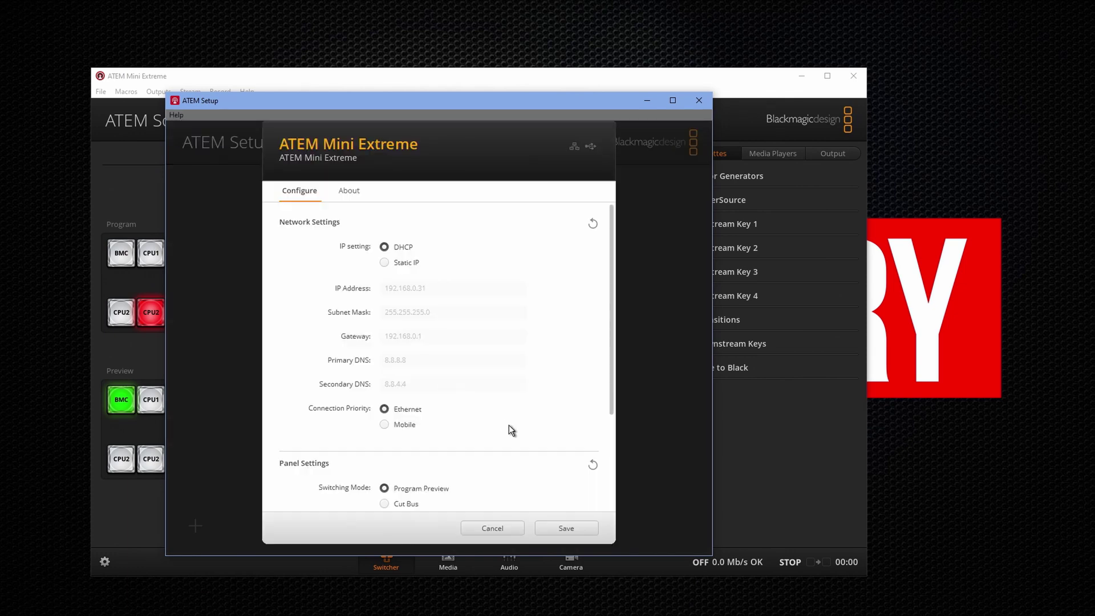
scroll(509, 425, down, 3)
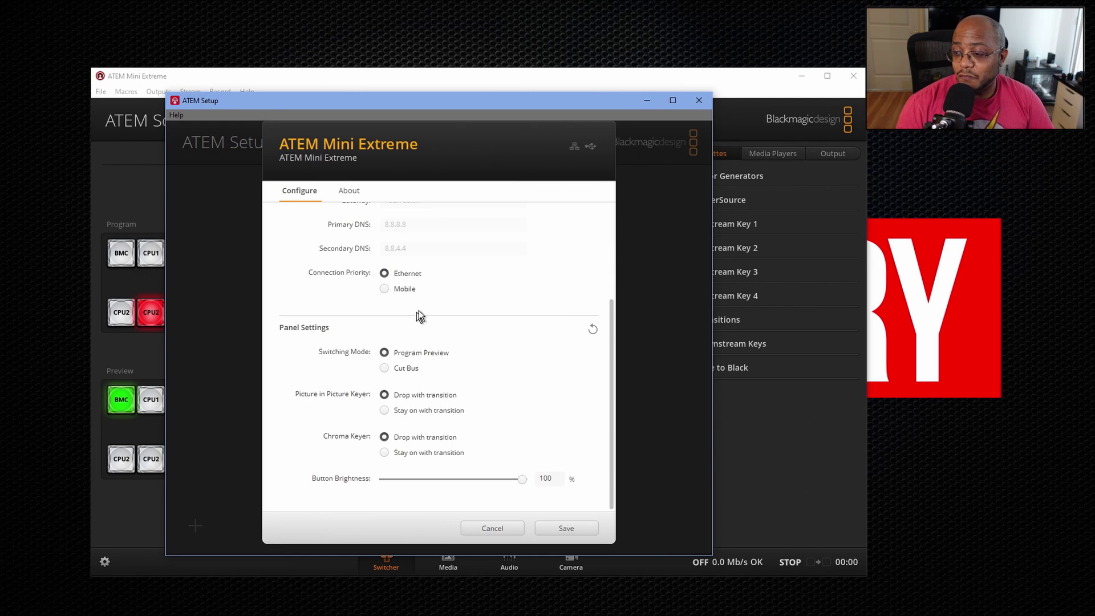
click(385, 290)
click(566, 528)
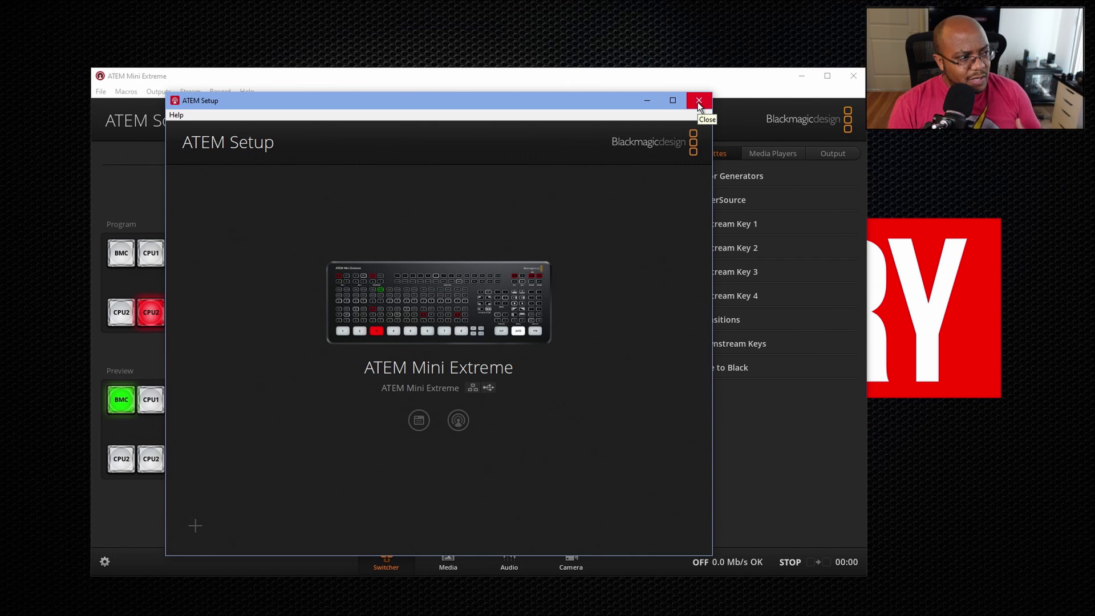
click(698, 101)
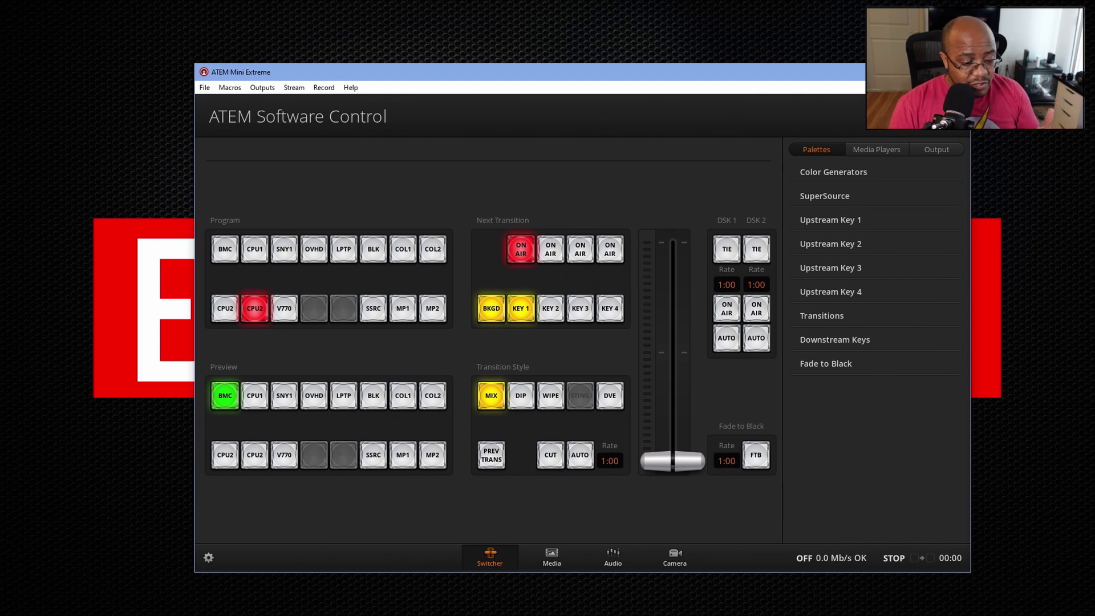
- Set the live stream output's platform to Vimeo and collapse the live stream settings
click(952, 148)
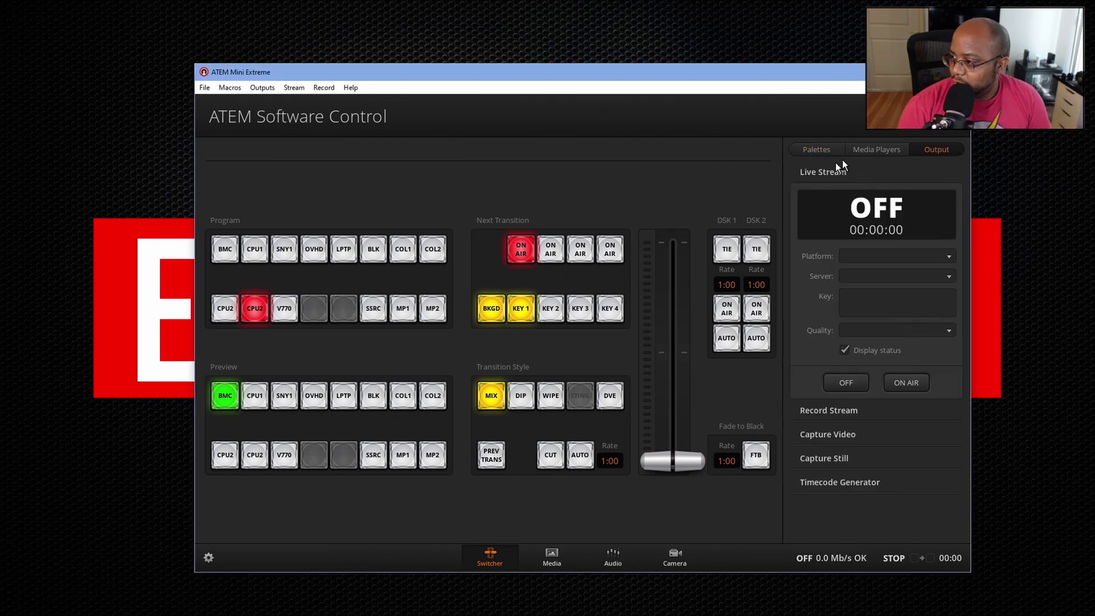
click(949, 255)
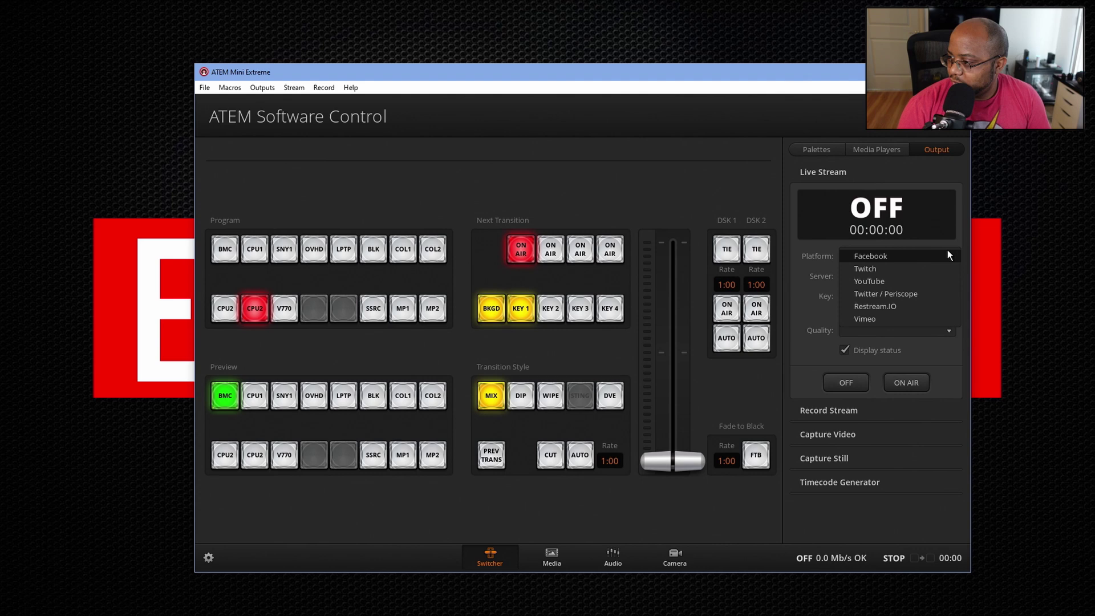
click(883, 316)
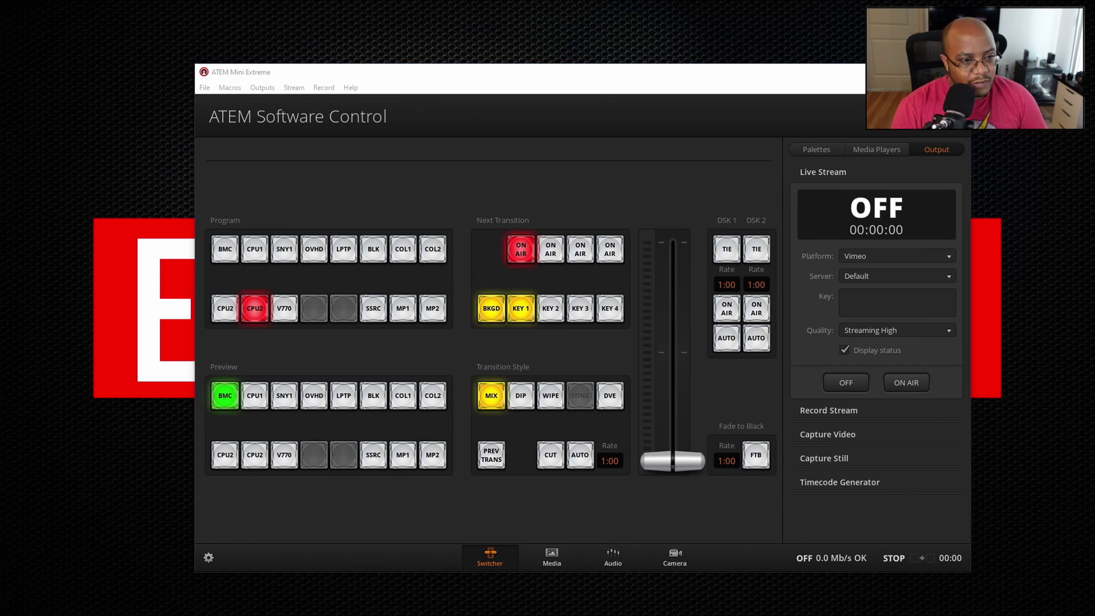
click(834, 170)
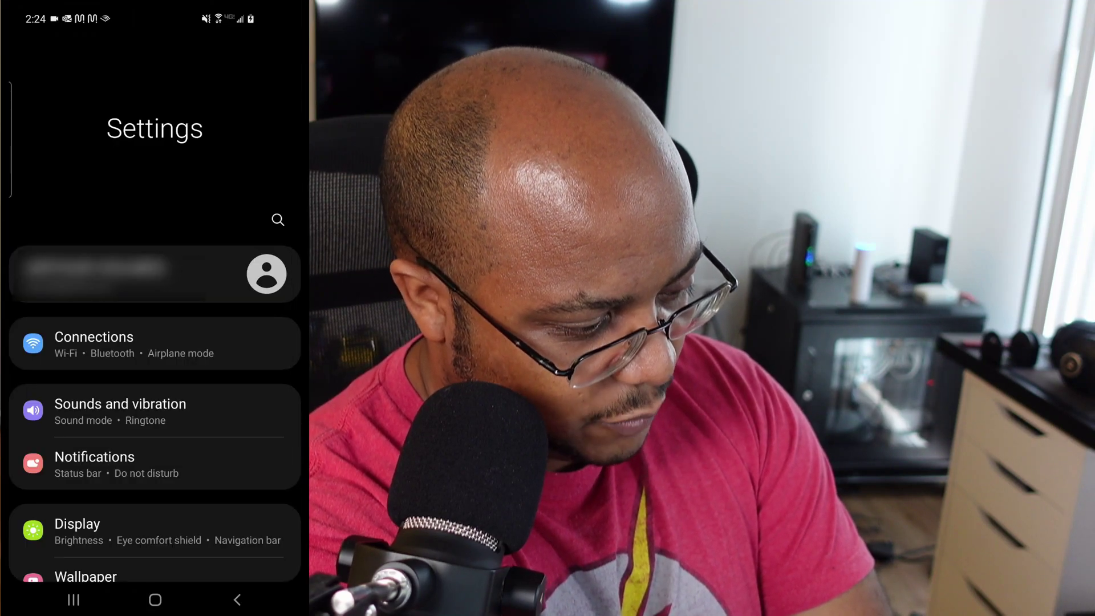
- Turn on USB tethering in the phone's Mobile Hospot and Tethering connection settings
click(94, 342)
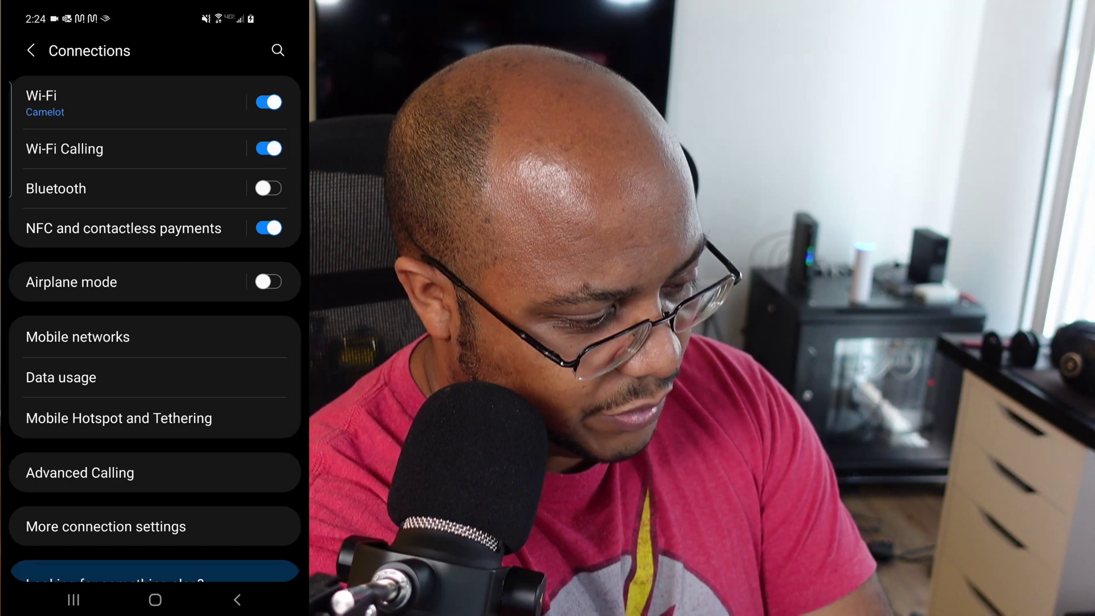
click(118, 418)
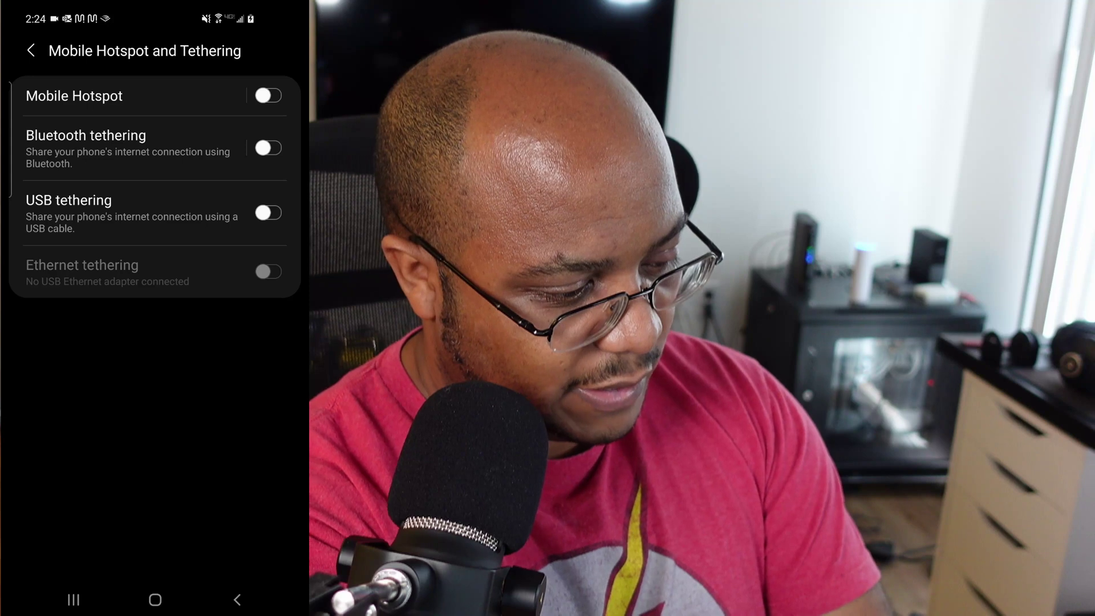
click(132, 212)
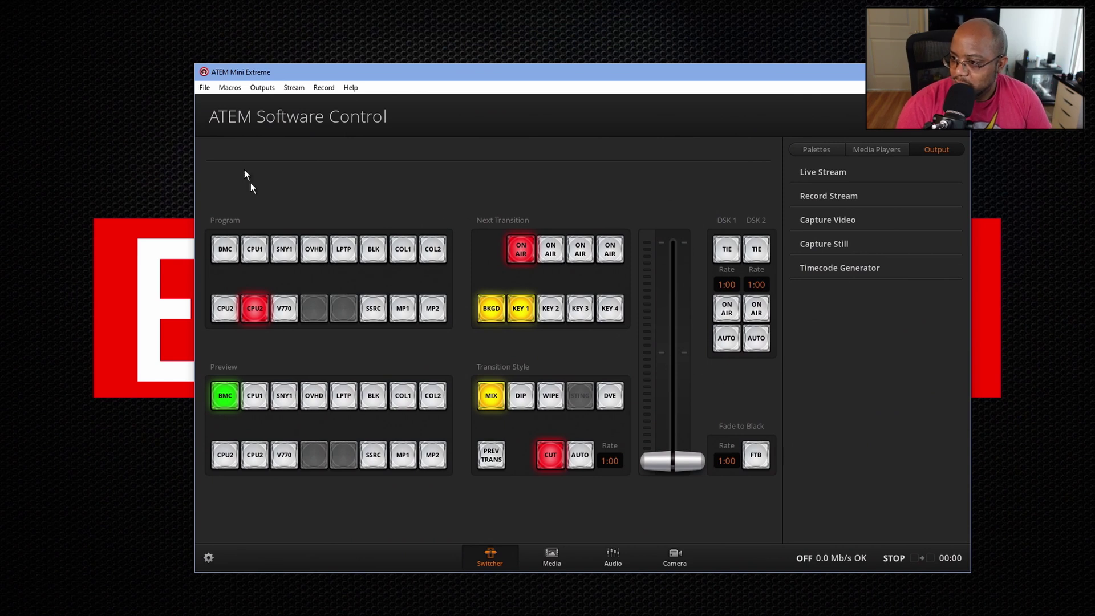
- Check the ATEM Mini Extreme's network settings and connection priority again in ATEM Setup, then return to the switcher controls
click(206, 87)
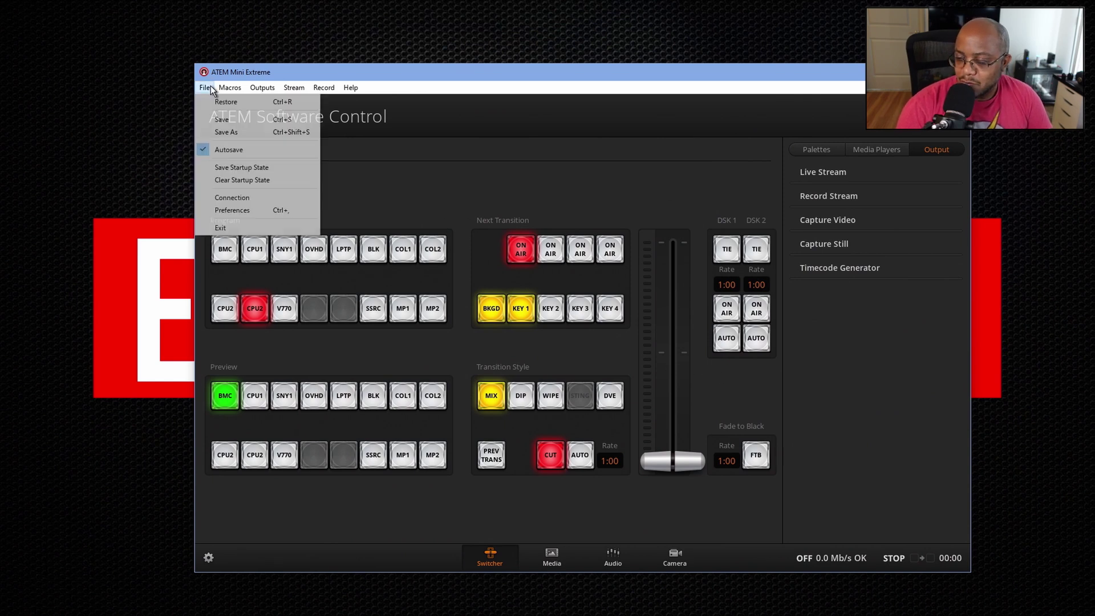
click(228, 202)
click(525, 437)
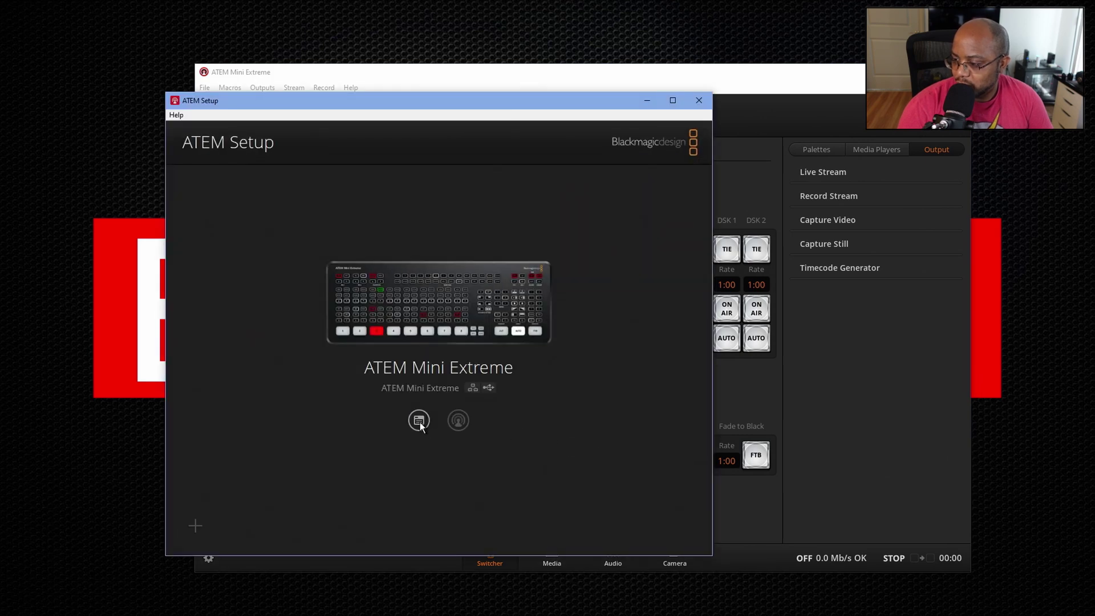
click(420, 422)
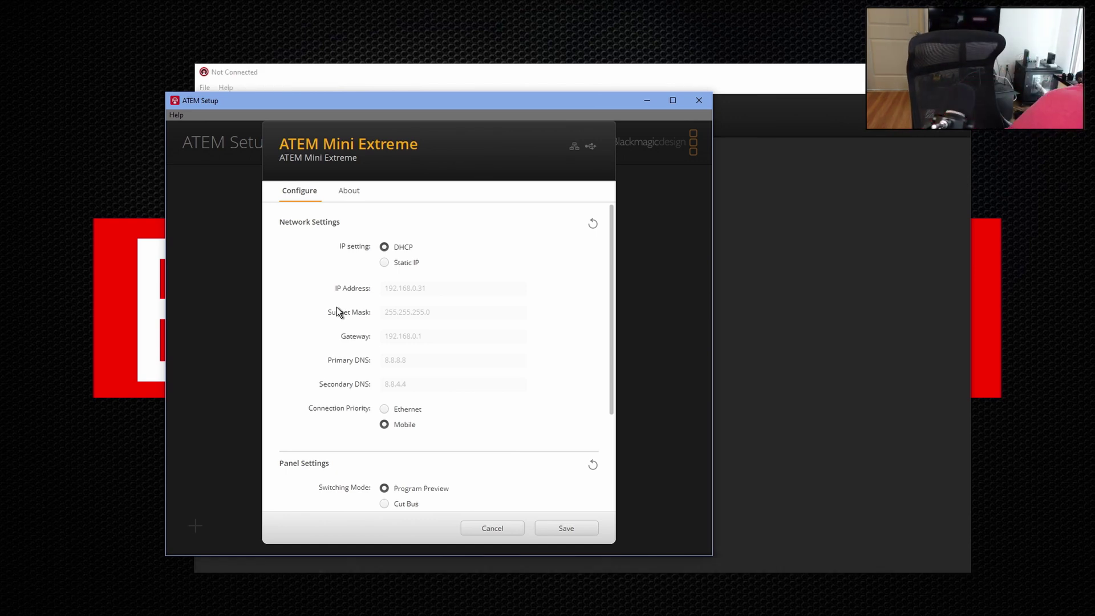
click(567, 529)
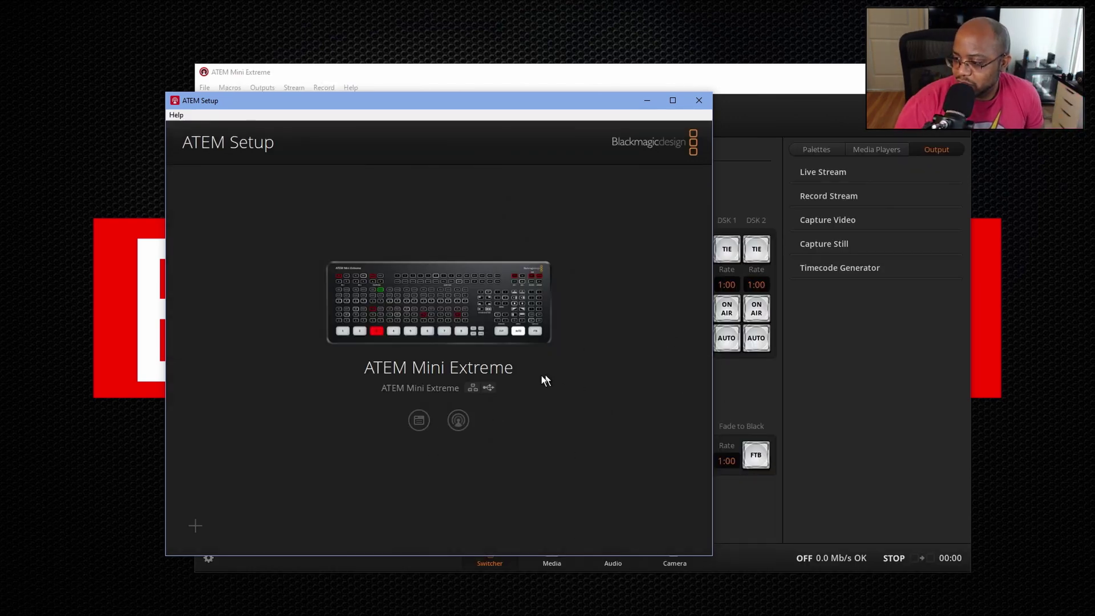
click(419, 421)
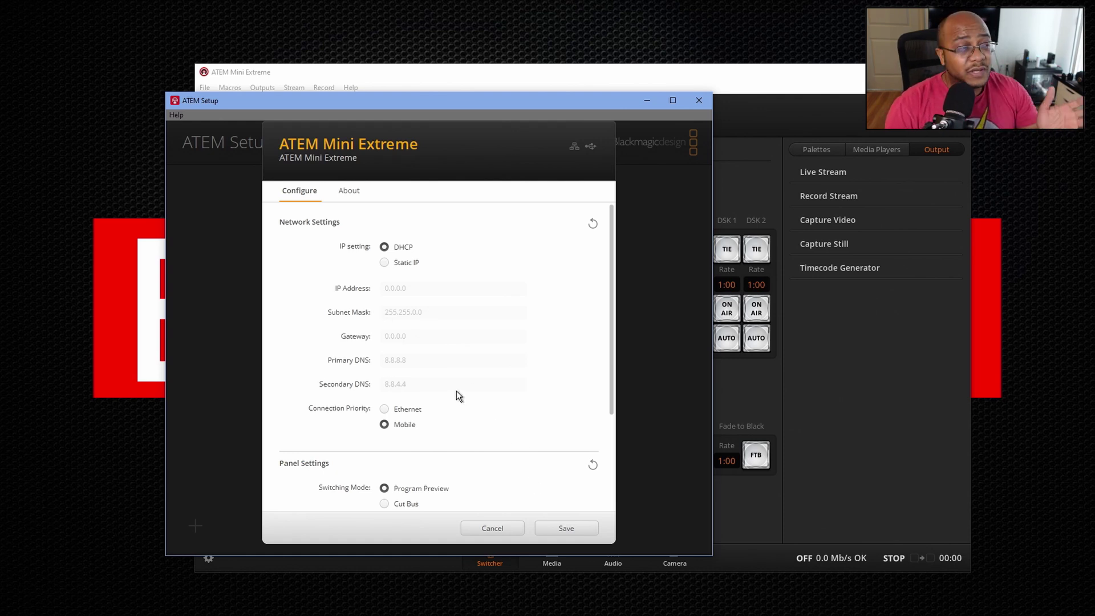
click(568, 529)
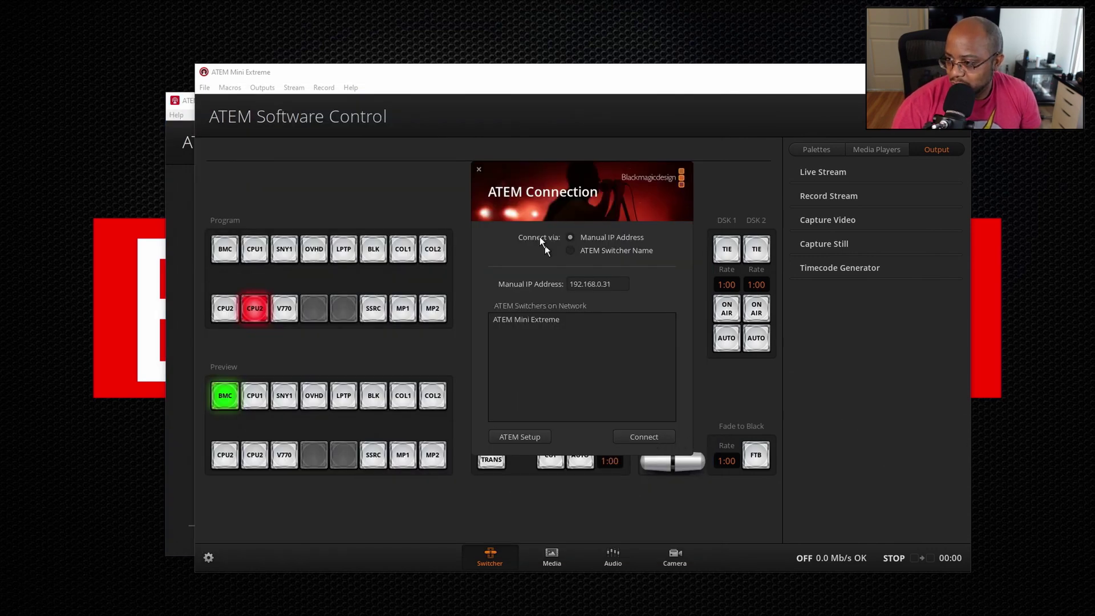
click(479, 170)
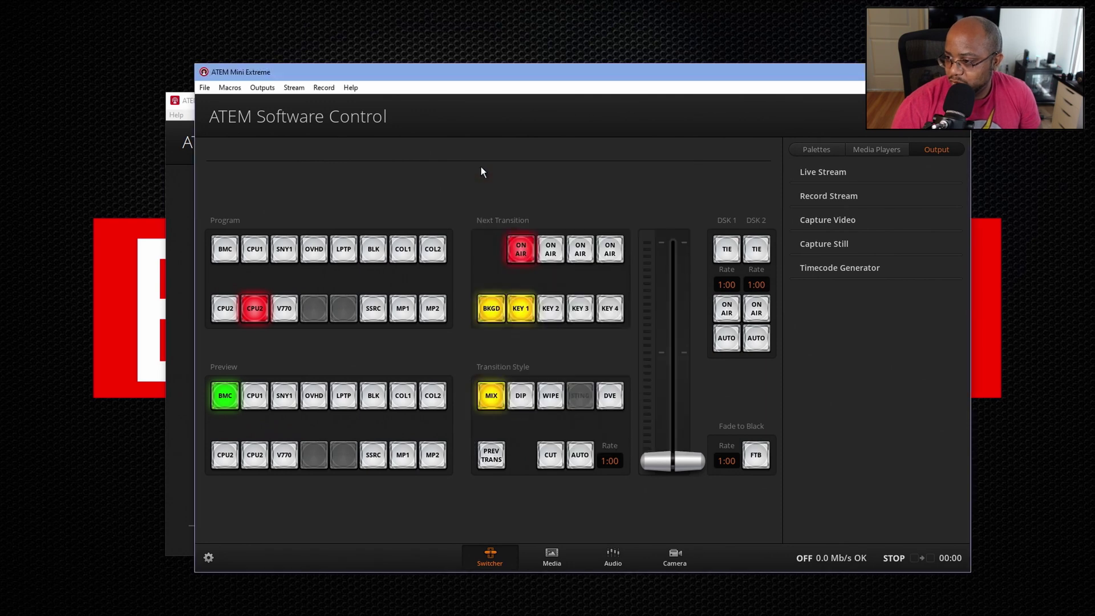
- Put the Vimeo live stream on air from the live stream output settings
click(840, 174)
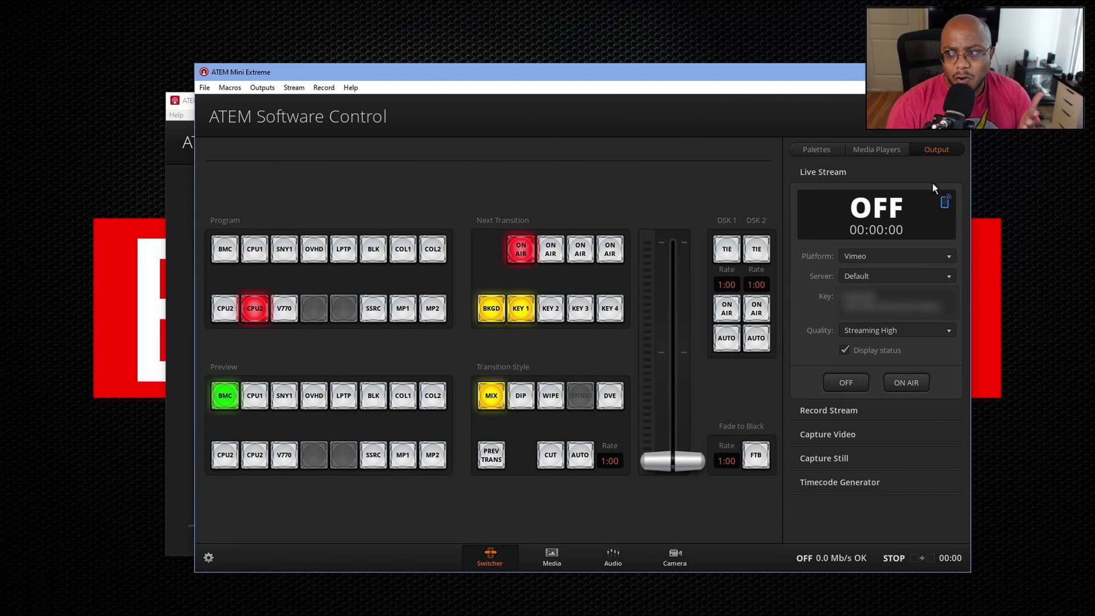
click(913, 383)
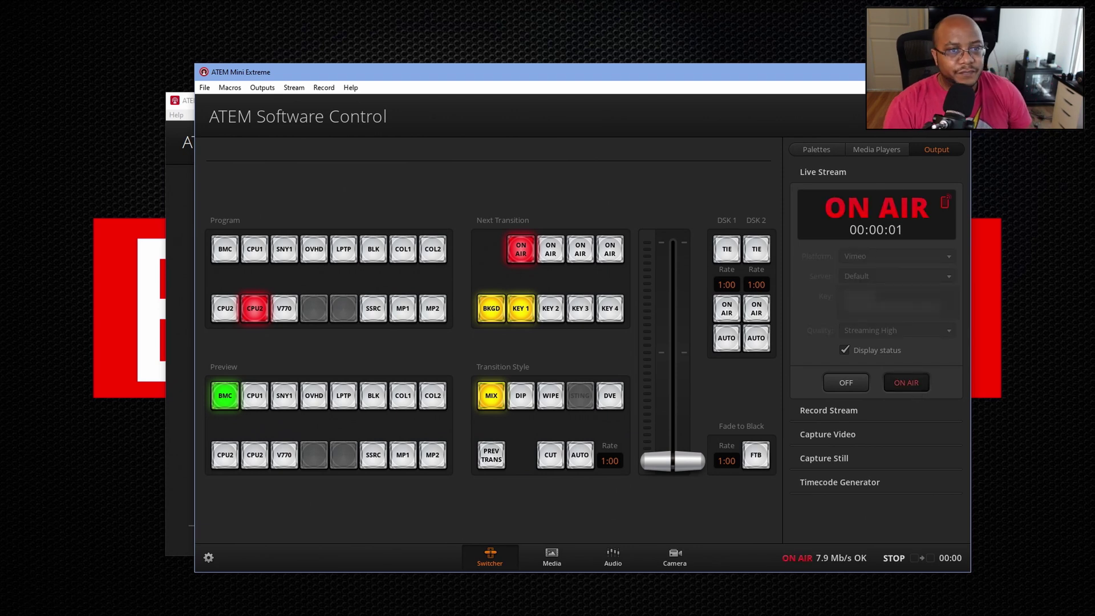
- Switch to Vimeo in the browser, open the live Streaming Test video and check its playback at 1080p in full screen
key(alt+Tab)
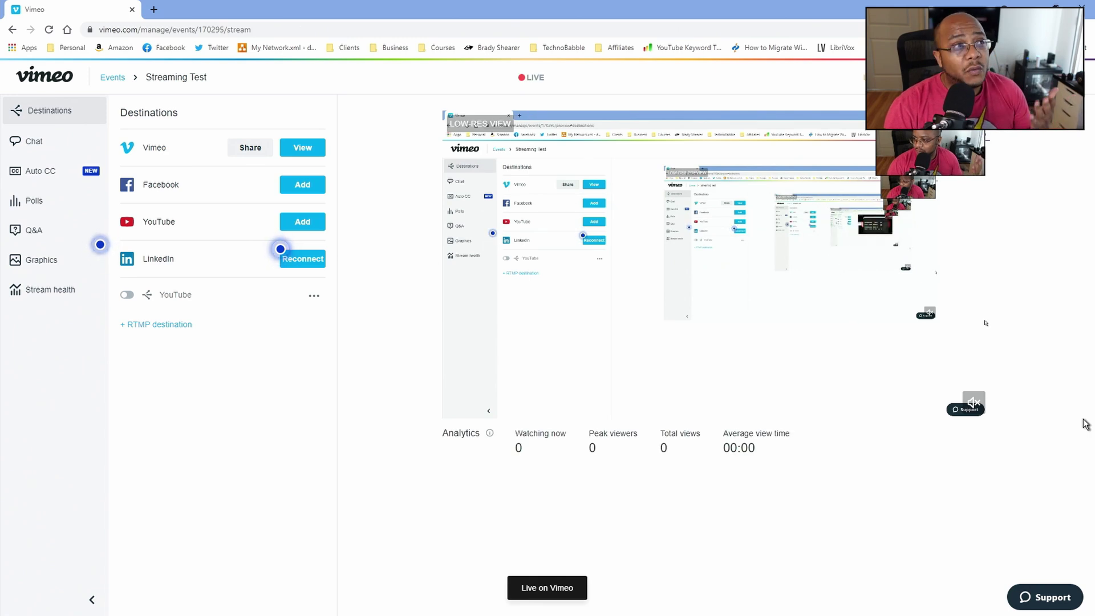
click(299, 149)
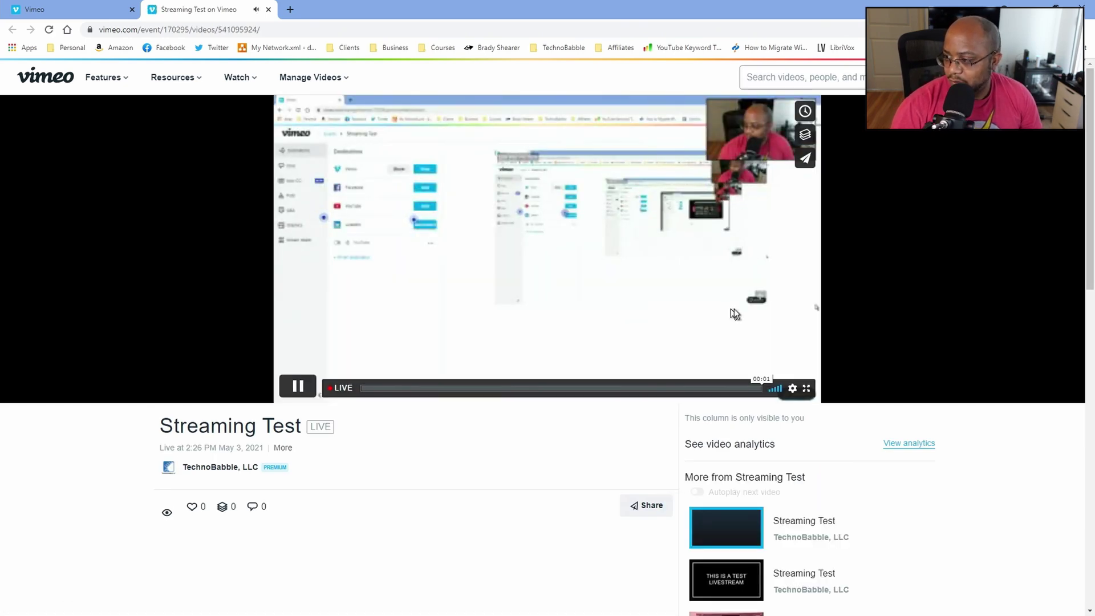
click(793, 389)
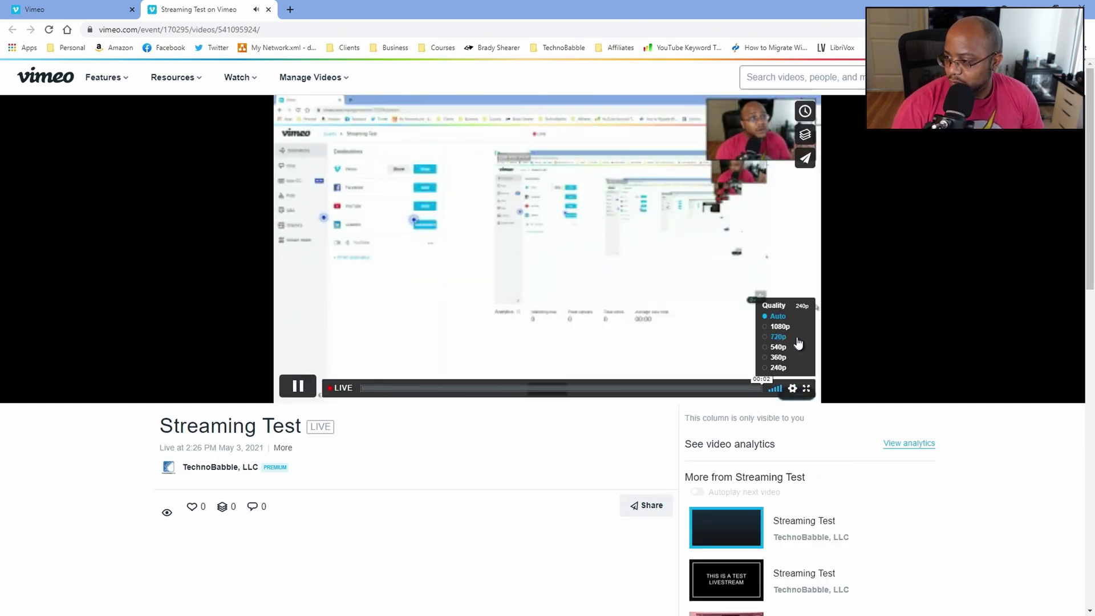
click(766, 327)
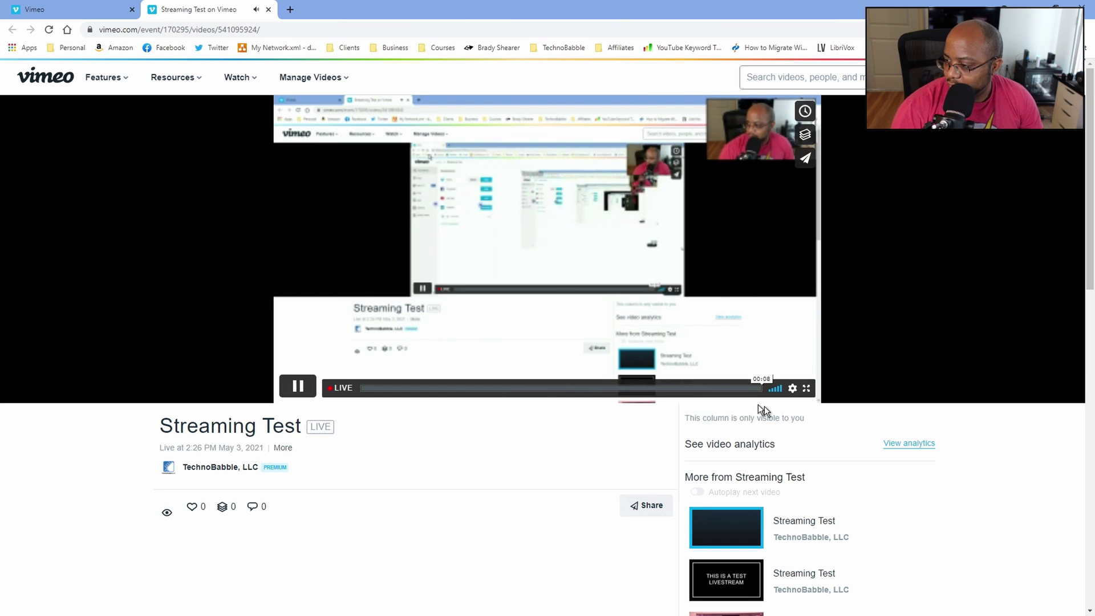
click(806, 388)
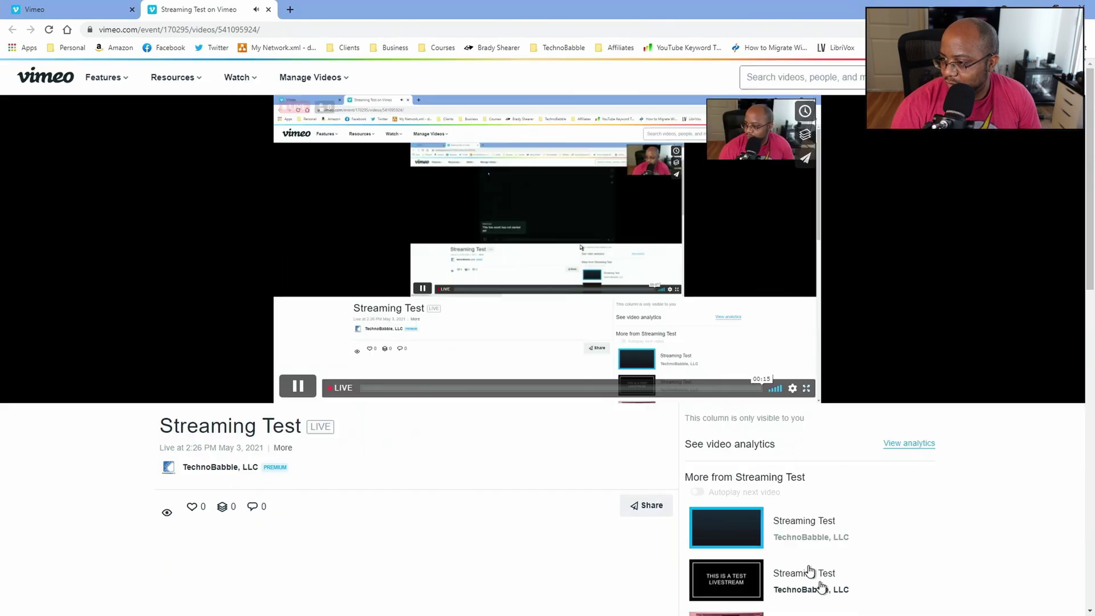
click(285, 390)
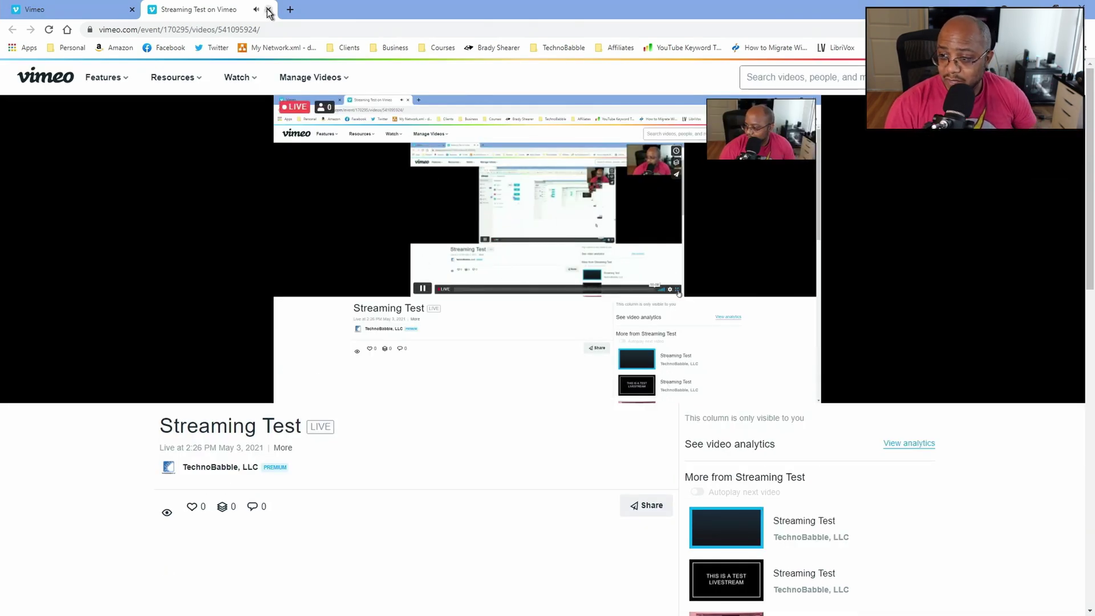
- Open the ATEM Live Production Switchers page of the blackmagicdesign.com Support Center in a new browser tab
click(289, 9)
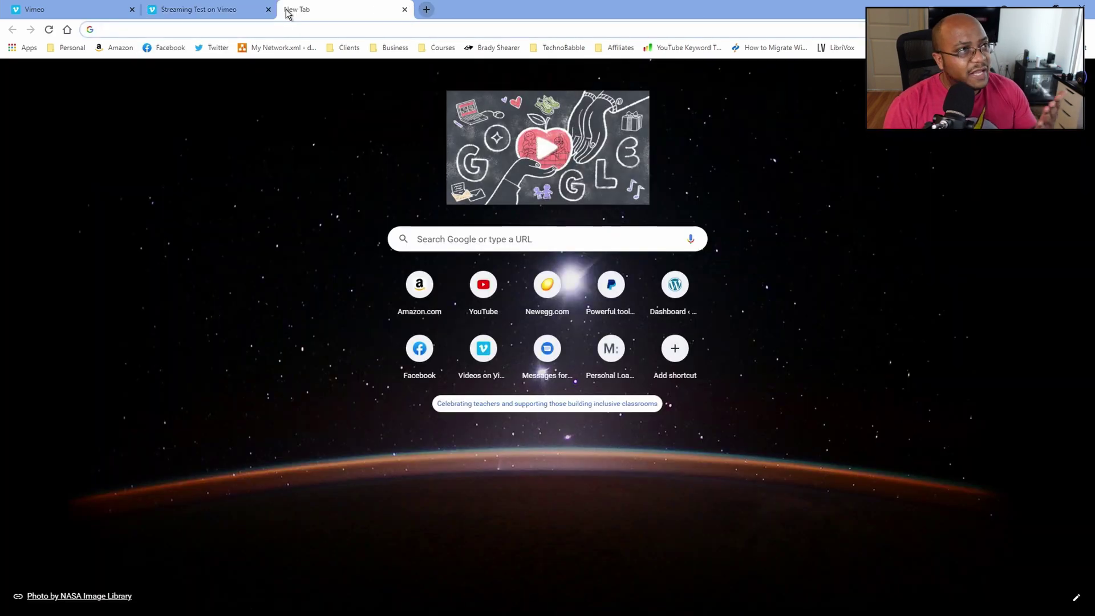
text(black)
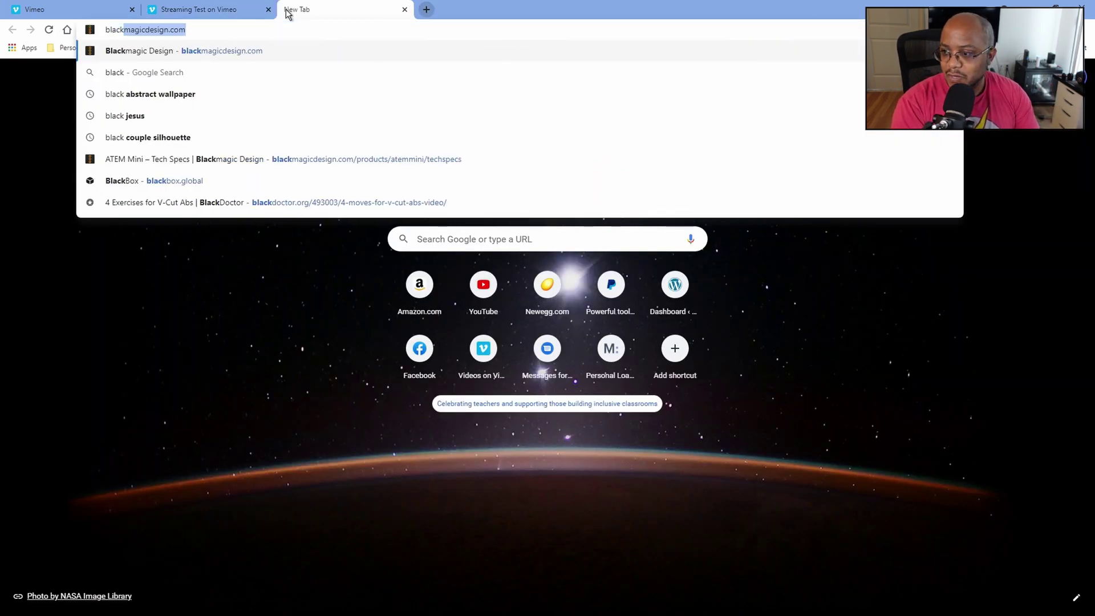
key(Return)
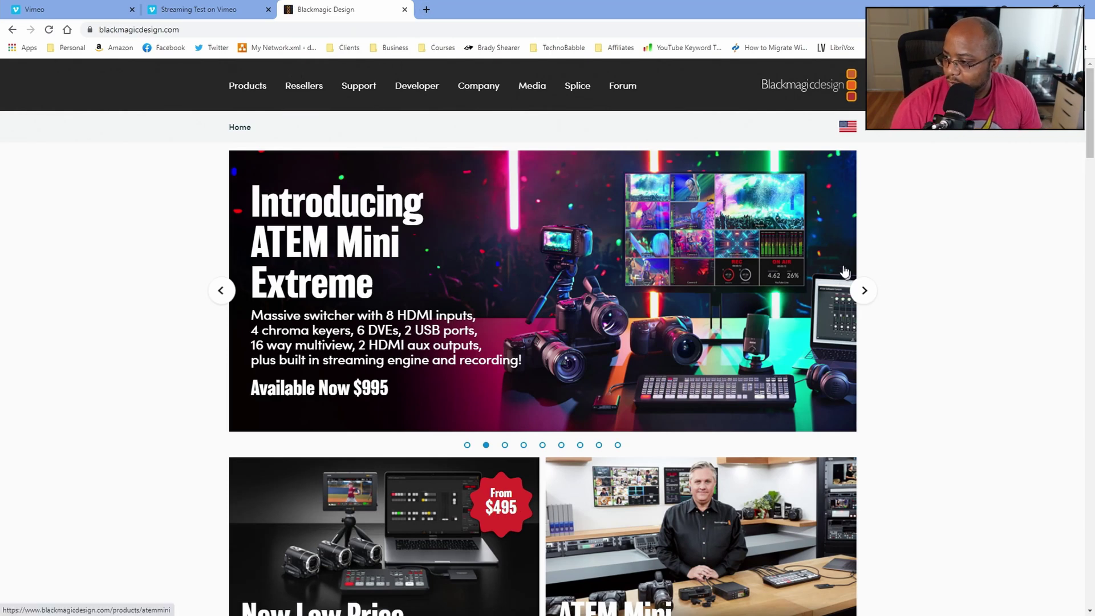
click(351, 89)
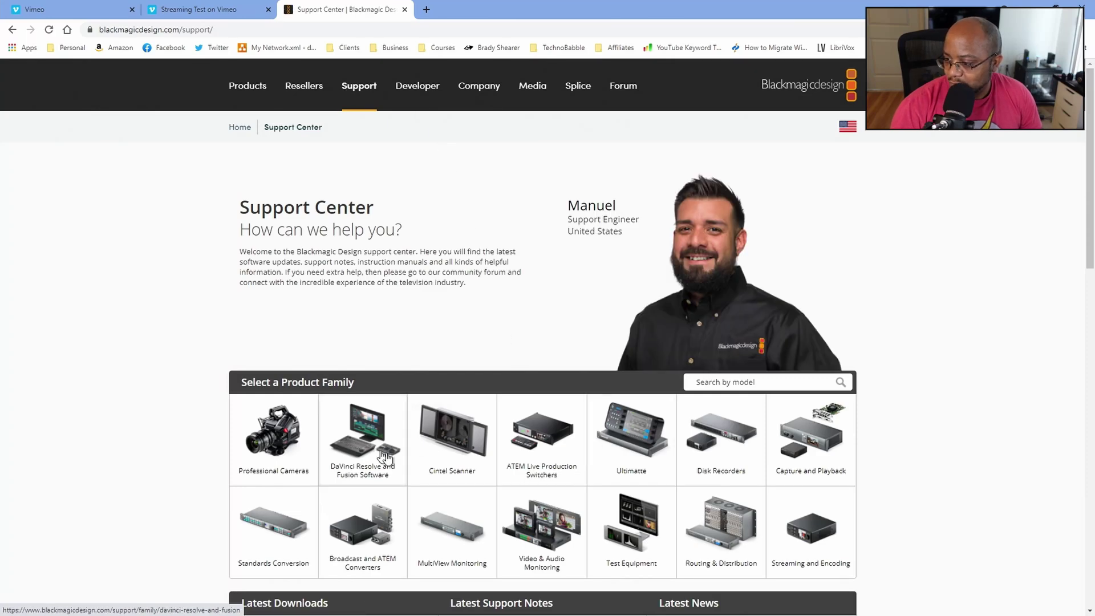
click(541, 440)
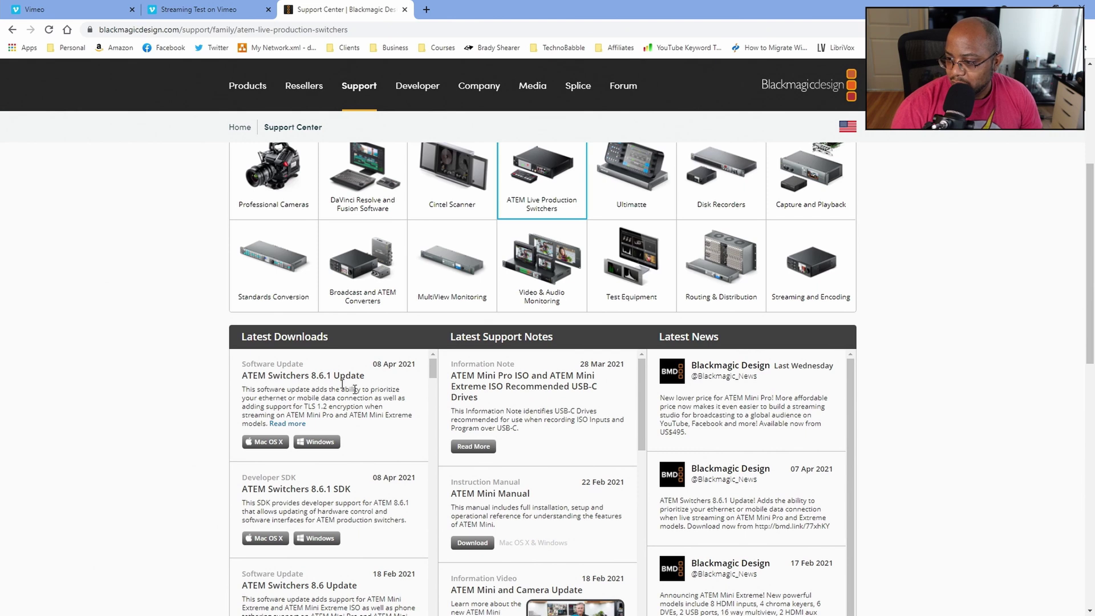